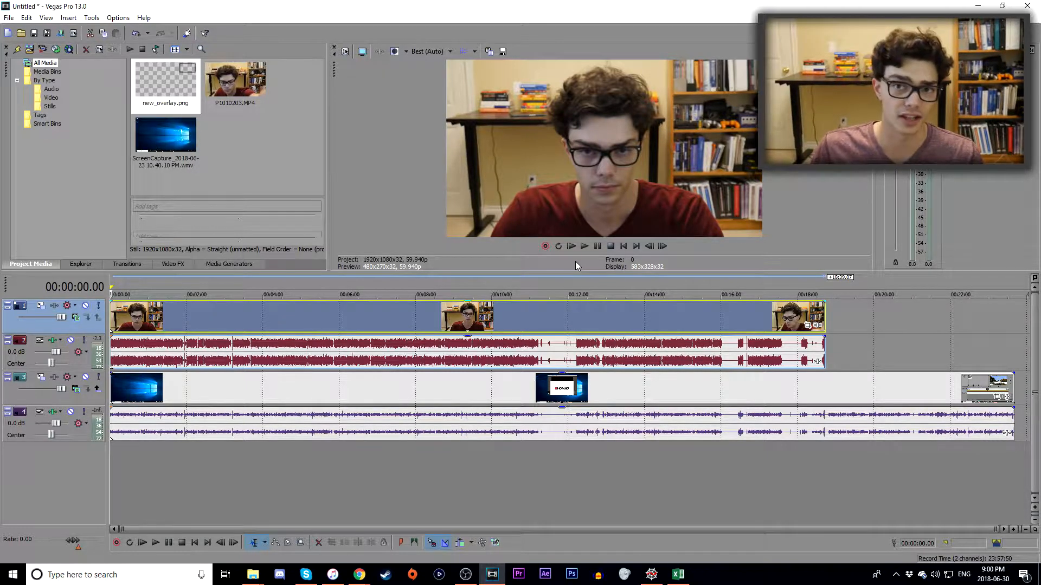
left_click(133, 324)
left_click(112, 316)
left_click(144, 388)
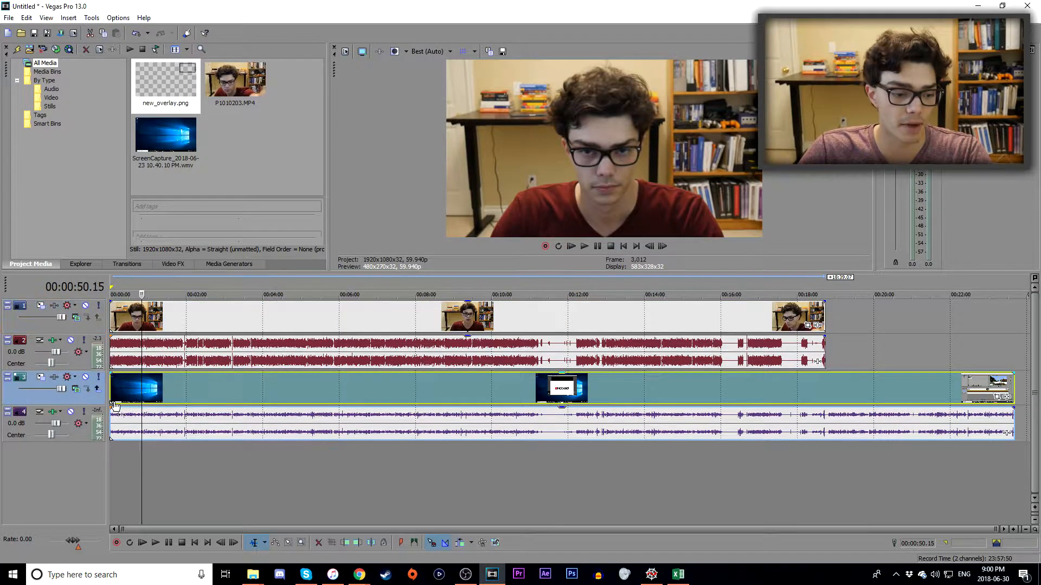
left_click(138, 402)
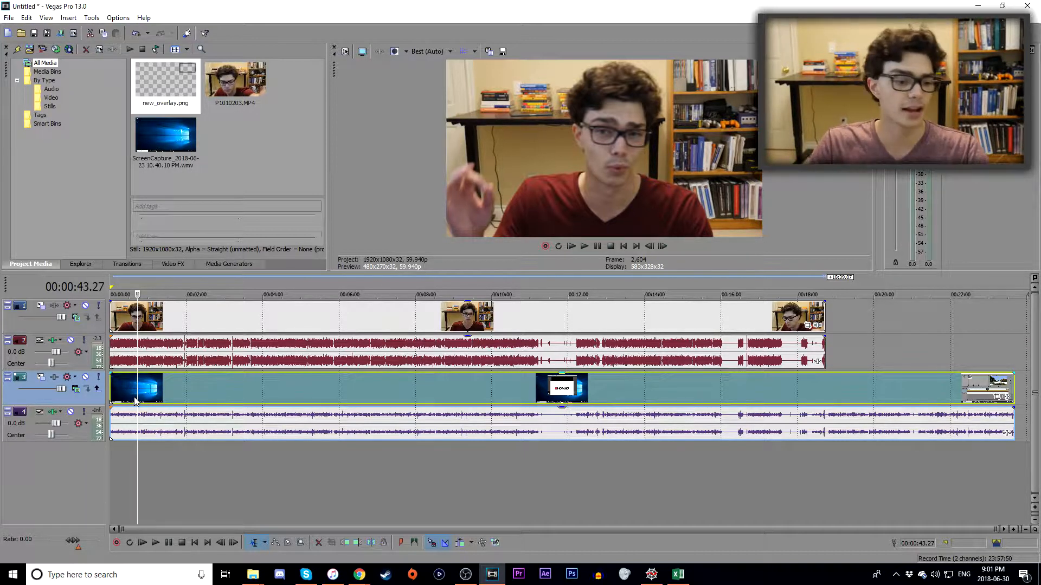
scroll(136, 401, "up", 2)
scroll(133, 398, "down", 2)
left_click(144, 313)
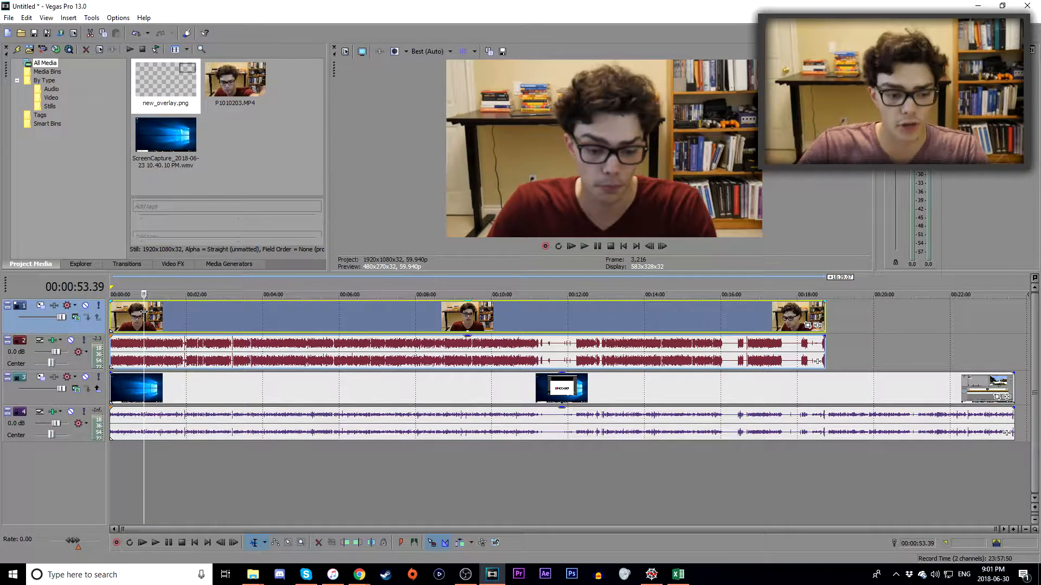
left_click(153, 393)
left_click(131, 320)
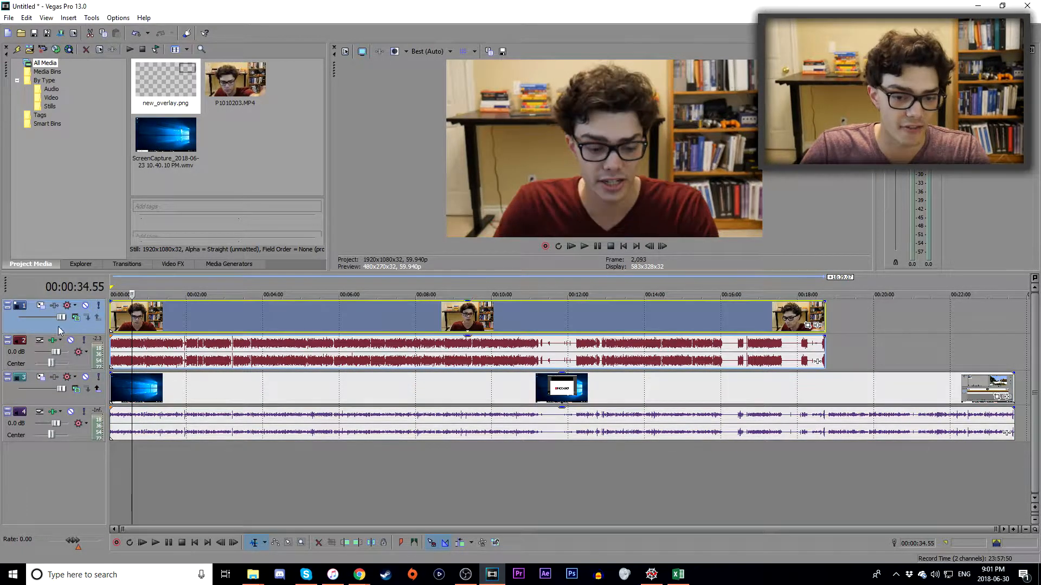
left_click(98, 399)
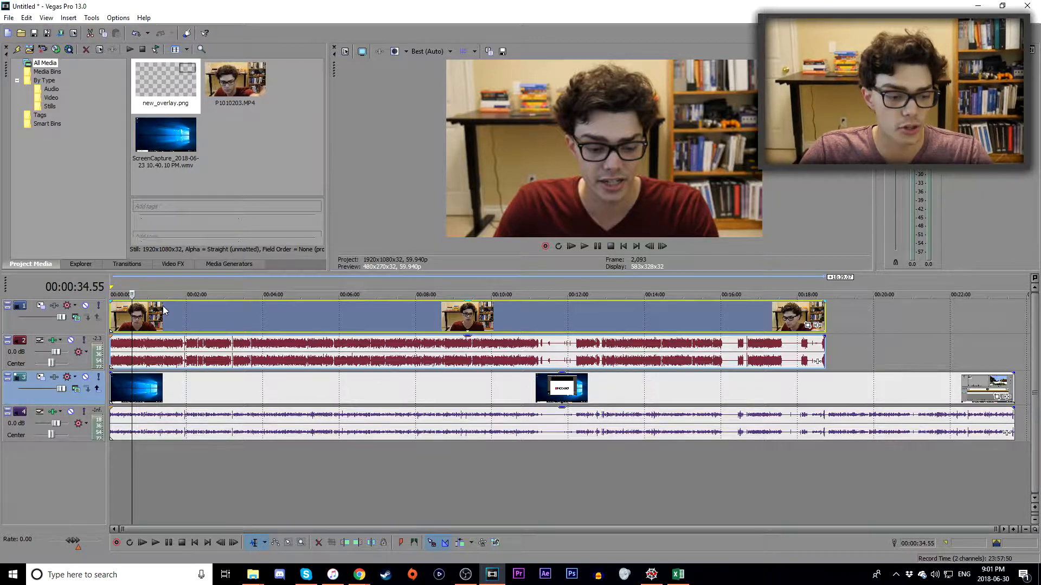
left_click(147, 317)
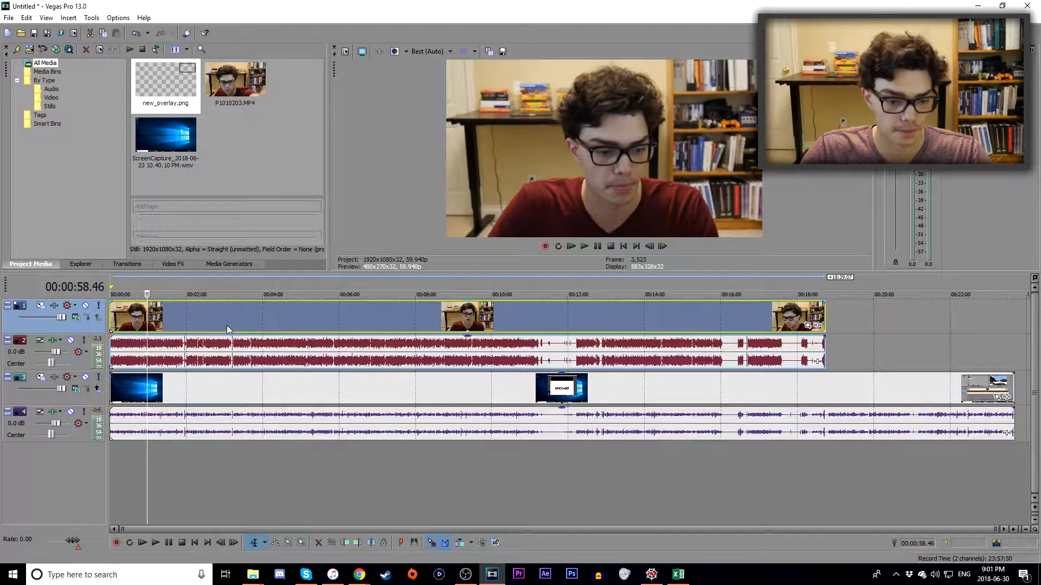
Open Event Pan/Crop for the P1010203 face-cam clip and enlarge its crop frame to about 3,010 × 1,693 to shrink the video.
left_click(175, 322)
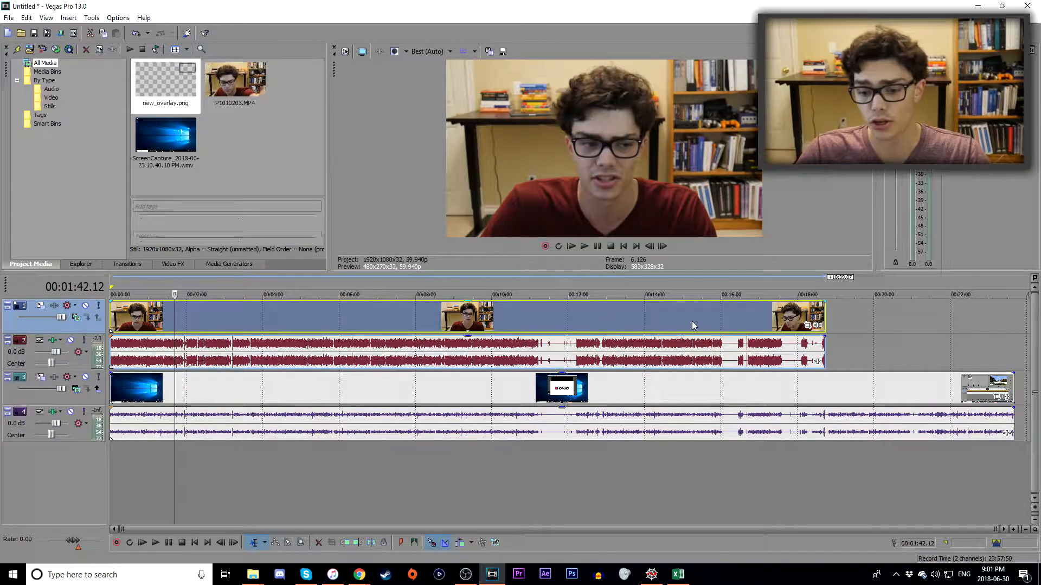
left_click(807, 325)
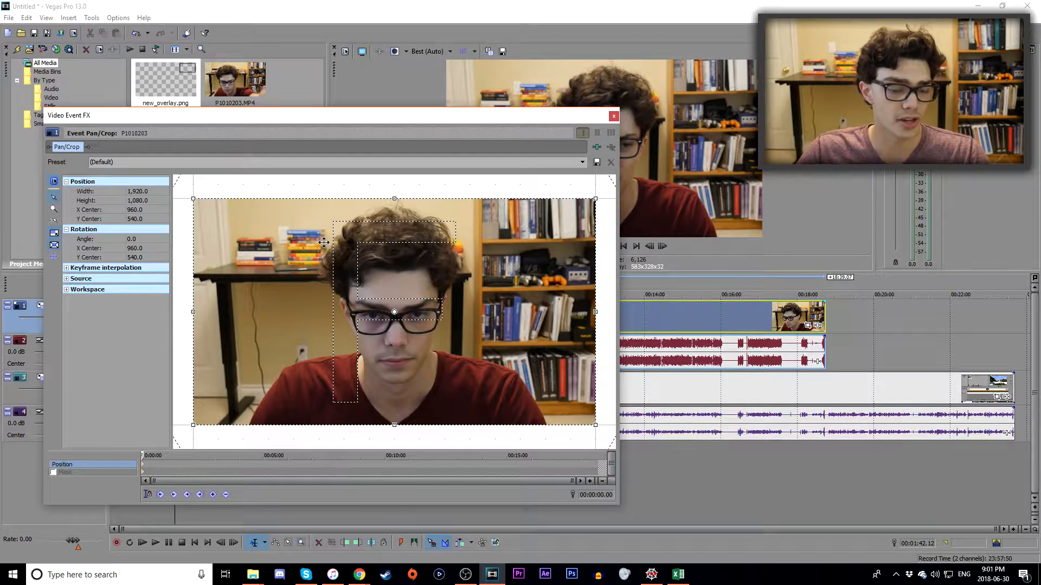
scroll(375, 274, "down", 5)
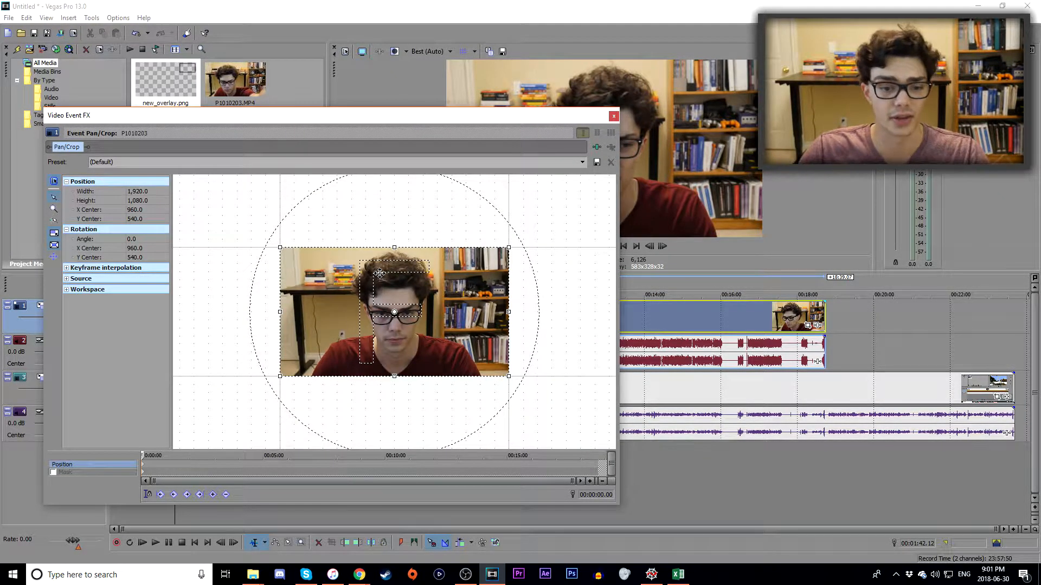
left_click_drag(409, 116, 409, 231)
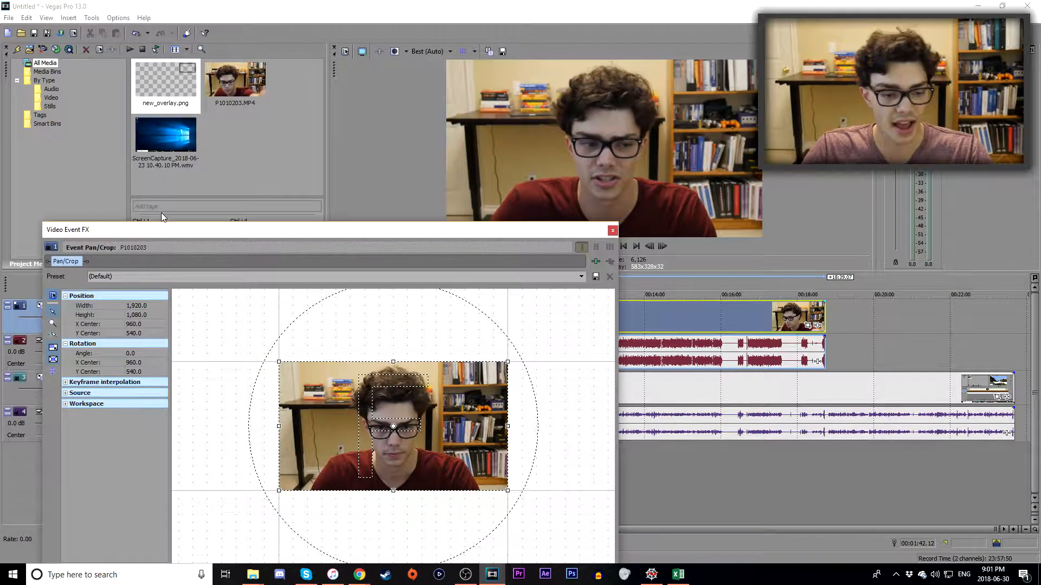
left_click_drag(183, 228, 171, 220)
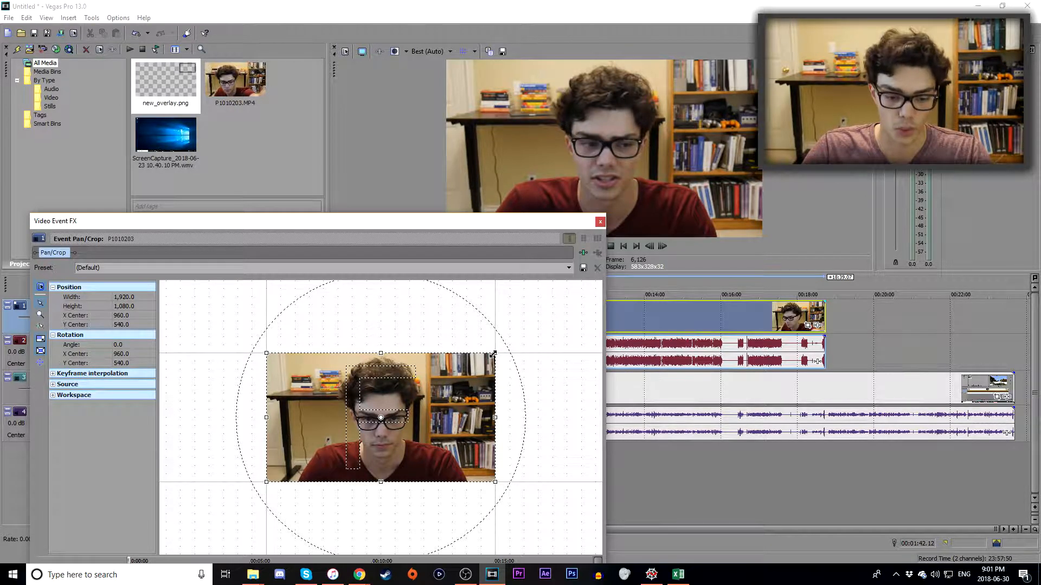
left_click_drag(496, 353, 559, 285)
left_click_drag(429, 407, 410, 427)
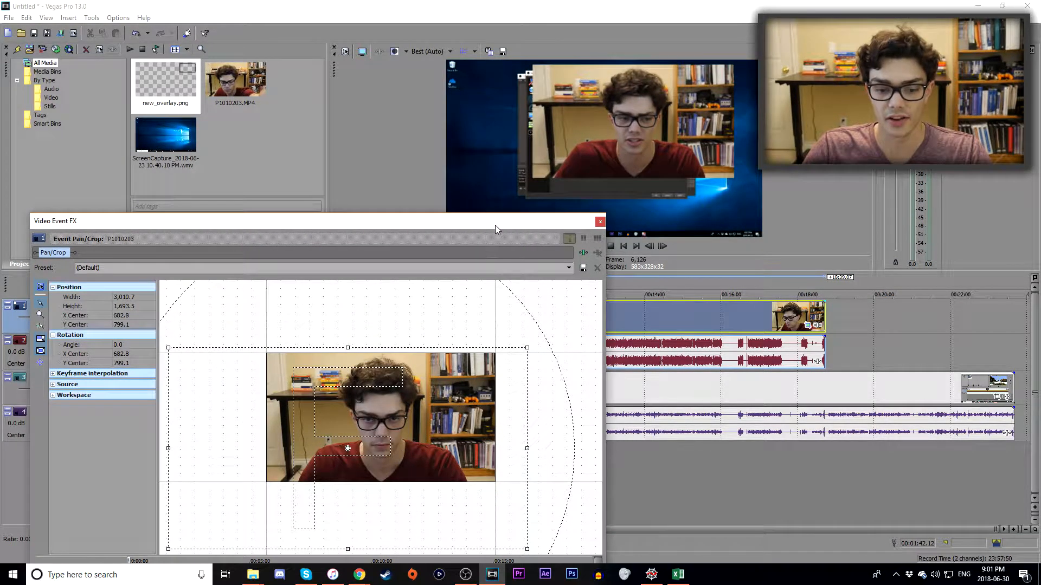
Enlarge the face-cam's crop frame to about 5,850 × 3,291 and move it so the video sits near the picture's upper-right corner.
left_click_drag(496, 225, 563, 267)
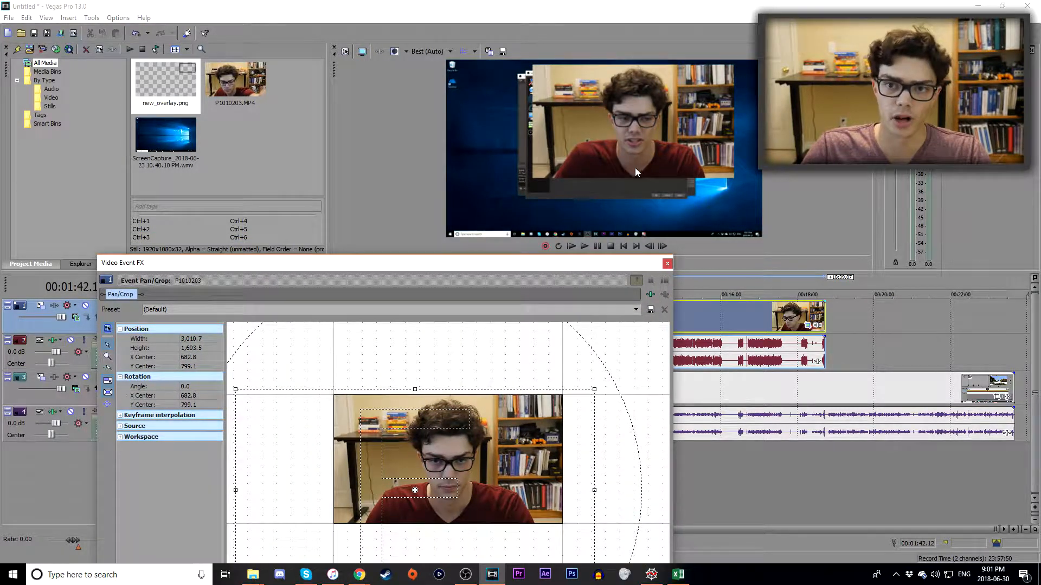
left_click_drag(506, 419, 504, 379)
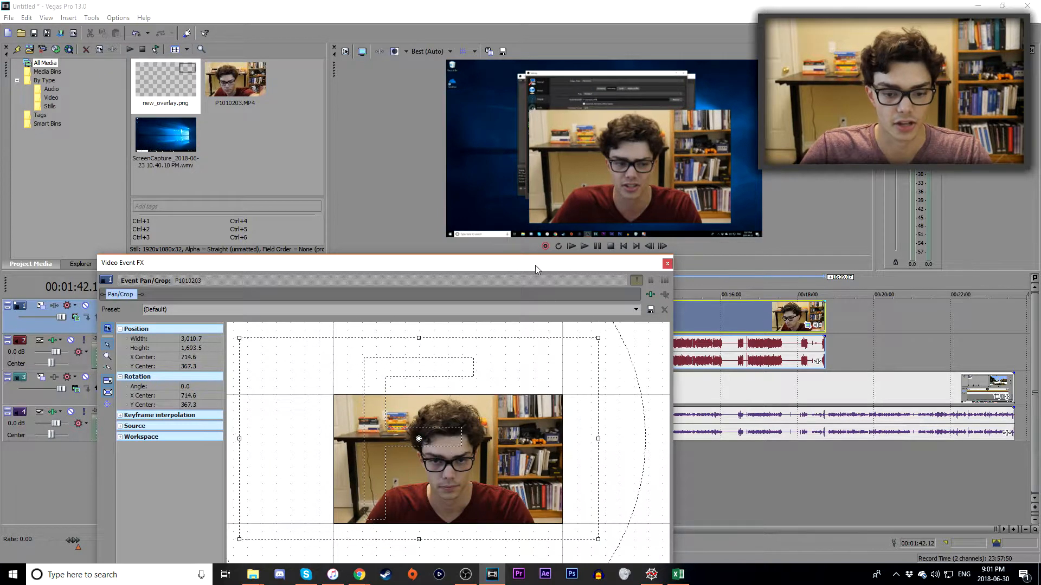
left_click_drag(535, 265, 451, 135)
scroll(464, 300, "down", 3)
scroll(464, 300, "down", 2)
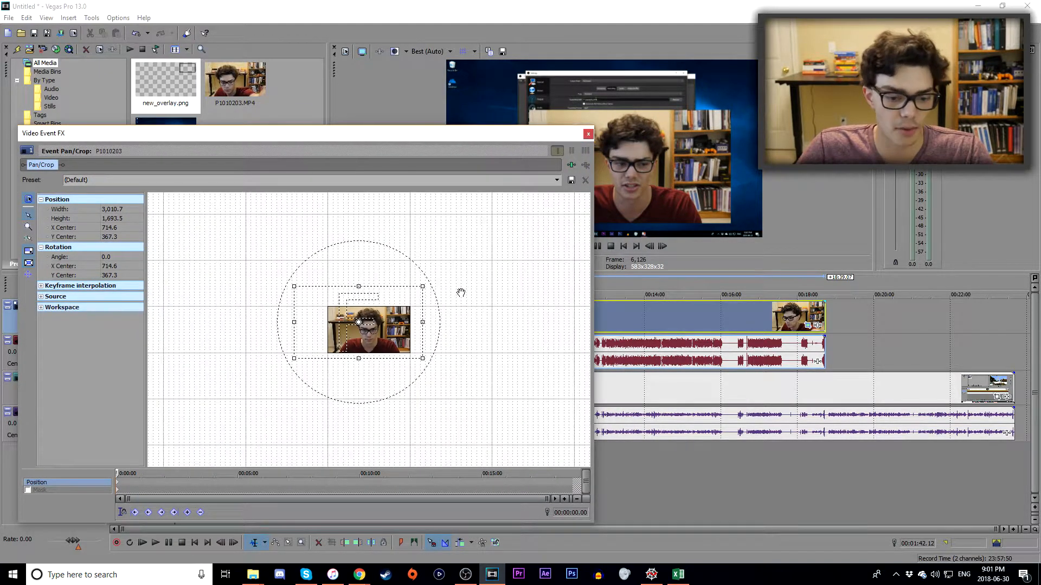
left_click_drag(423, 286, 483, 252)
left_click_drag(460, 288, 385, 330)
Nudge the crop frame to X center -1,004.9 and Y center 1,645.7, aligning the face-cam with the picture's upper-right corner.
key("Down")
key("Down")
key("Down")
key("Down")
key("Down")
key("Down")
key("Down")
key("Down")
key("Down")
key("Down")
key("Down")
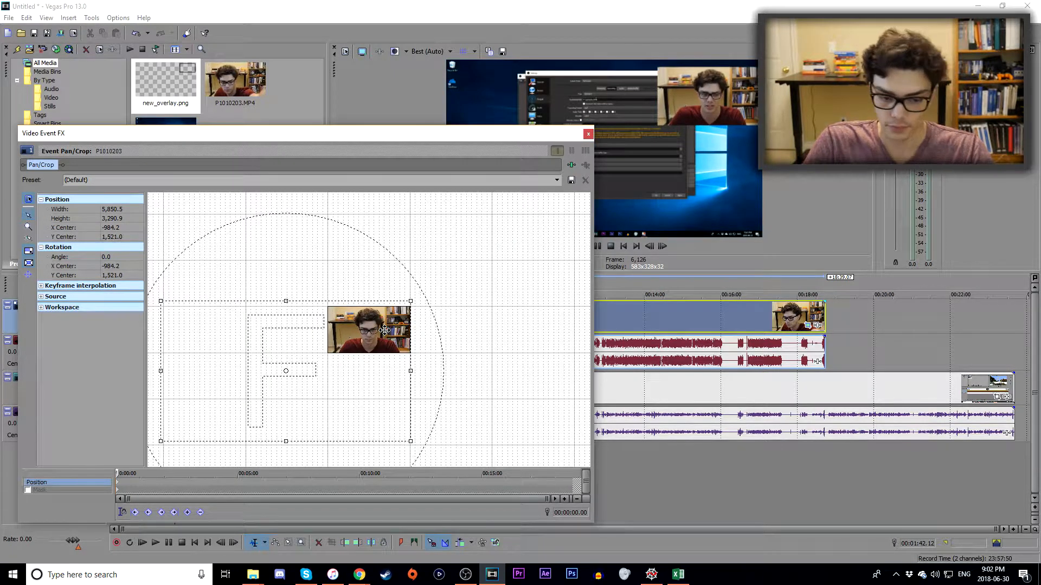
key("Down")
key("Down")
key("Down")
key("Down")
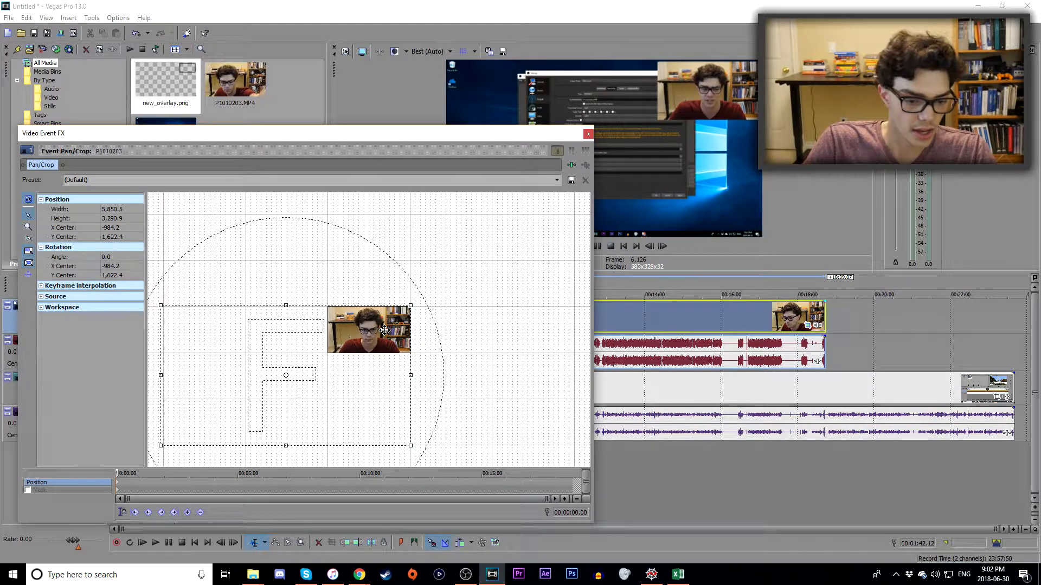
key("Left")
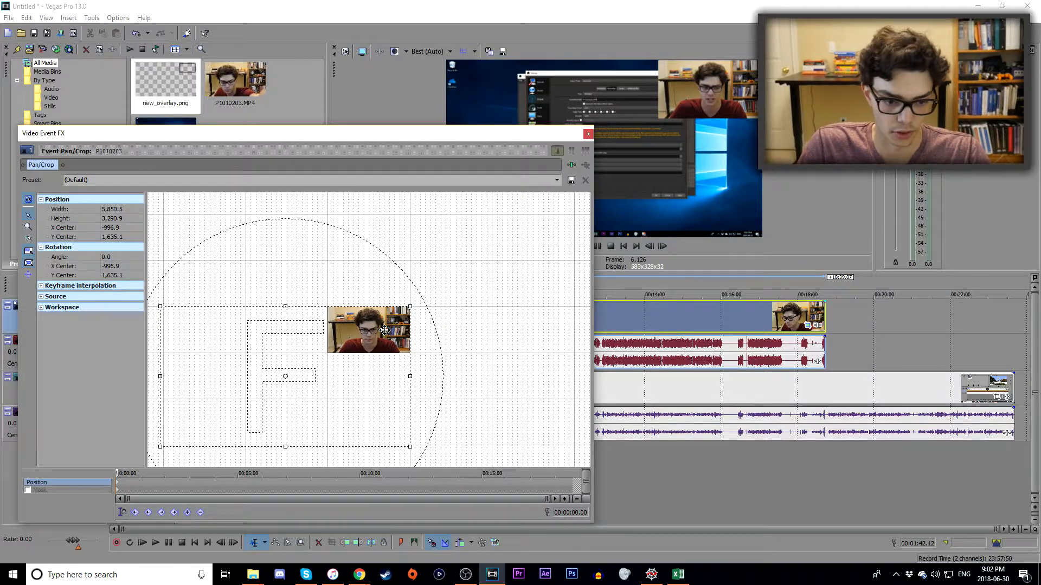
scroll(386, 330, "up", 5)
scroll(393, 325, "up", 2)
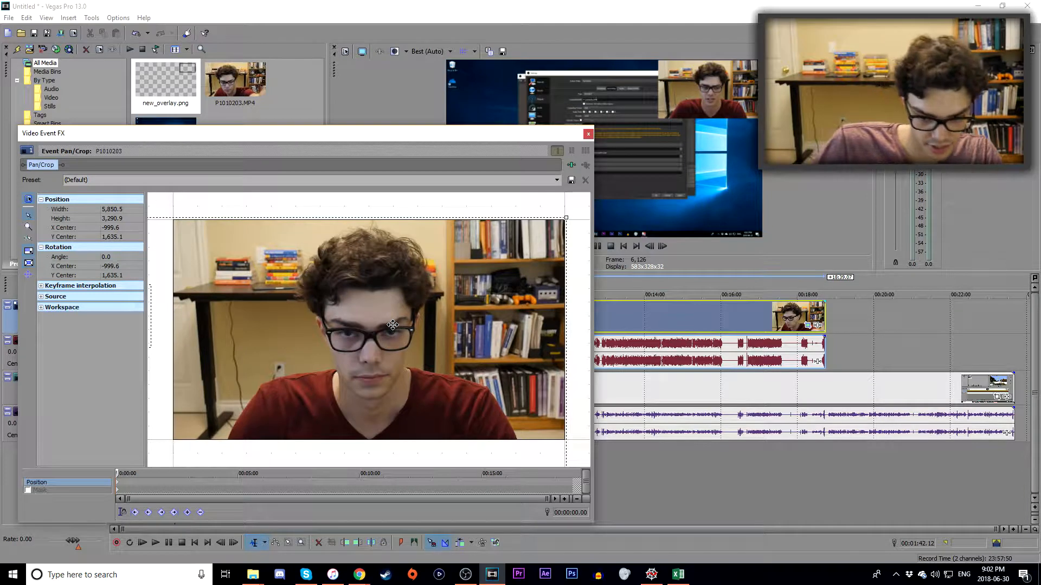
key("Left")
key("Down")
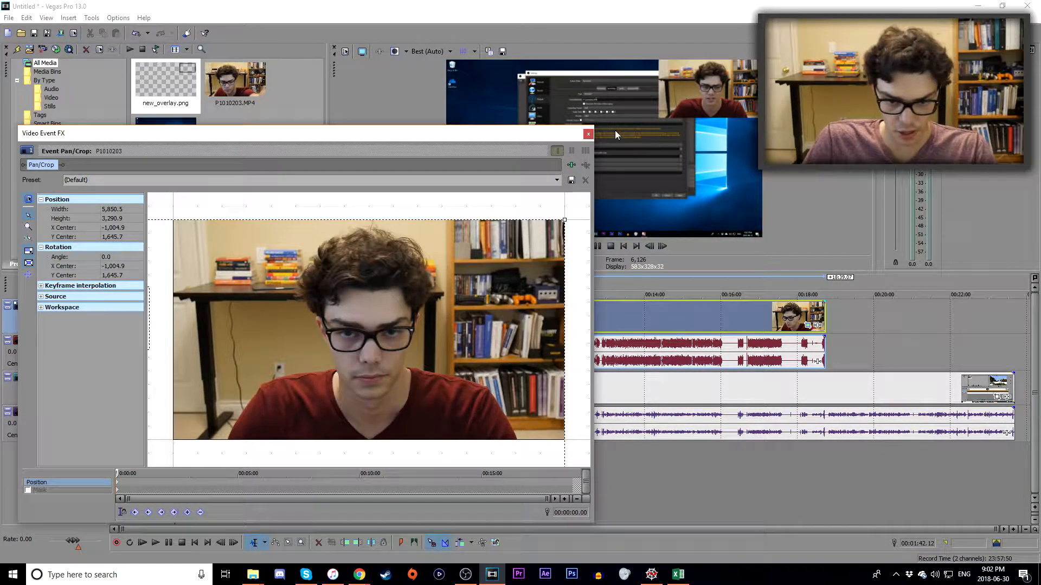
Save the current crop as a Pan/Crop preset named NEW FACECAM LOCATION.
left_click_drag(464, 136, 535, 111)
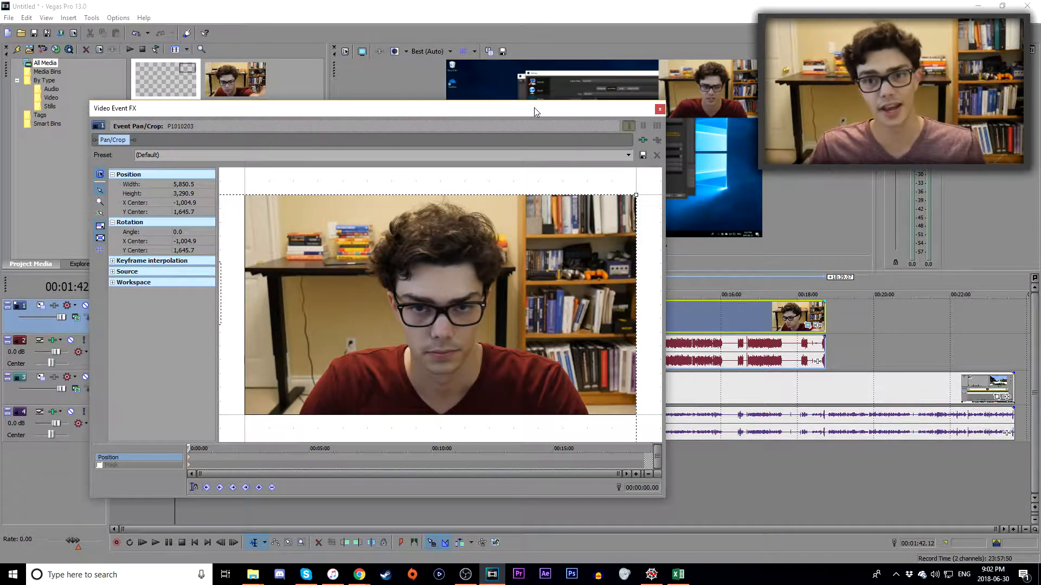
left_click(193, 151)
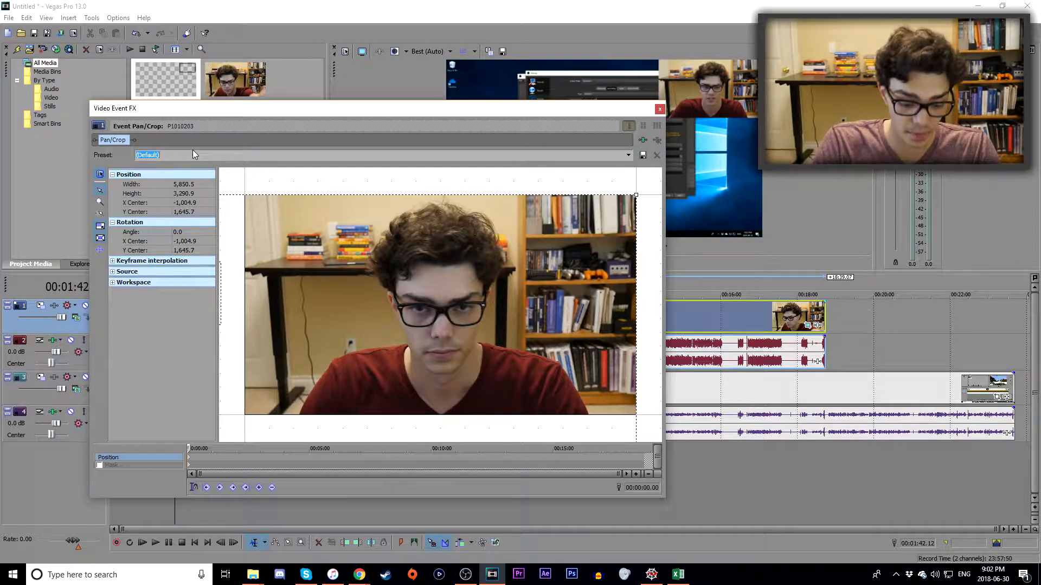
type("NEW FACECAM LOCATION")
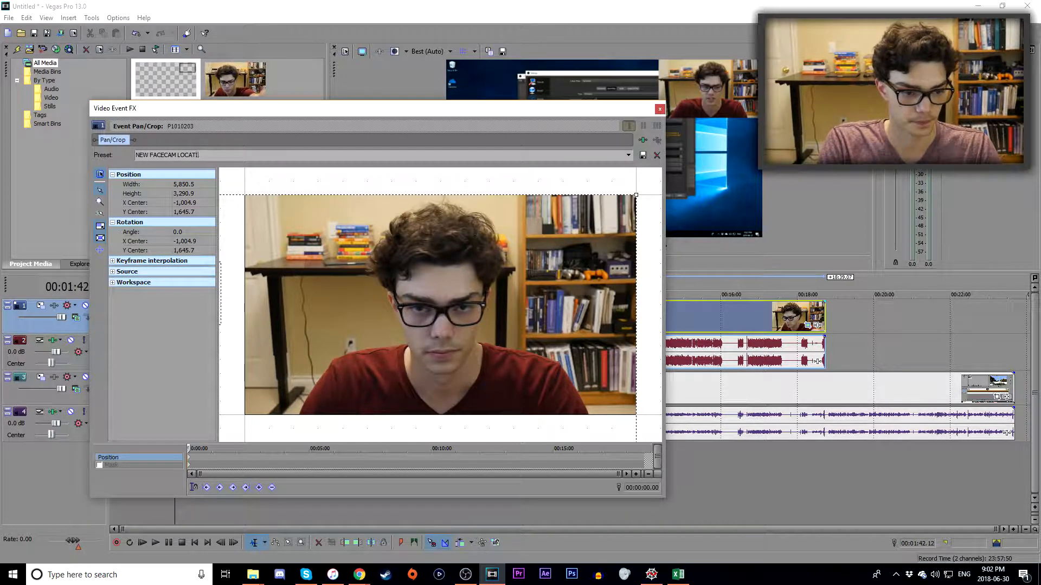
Reset the face-cam crop with the (Default) preset and reapply the NEW FACECAM LOCATION preset.
left_click(629, 155)
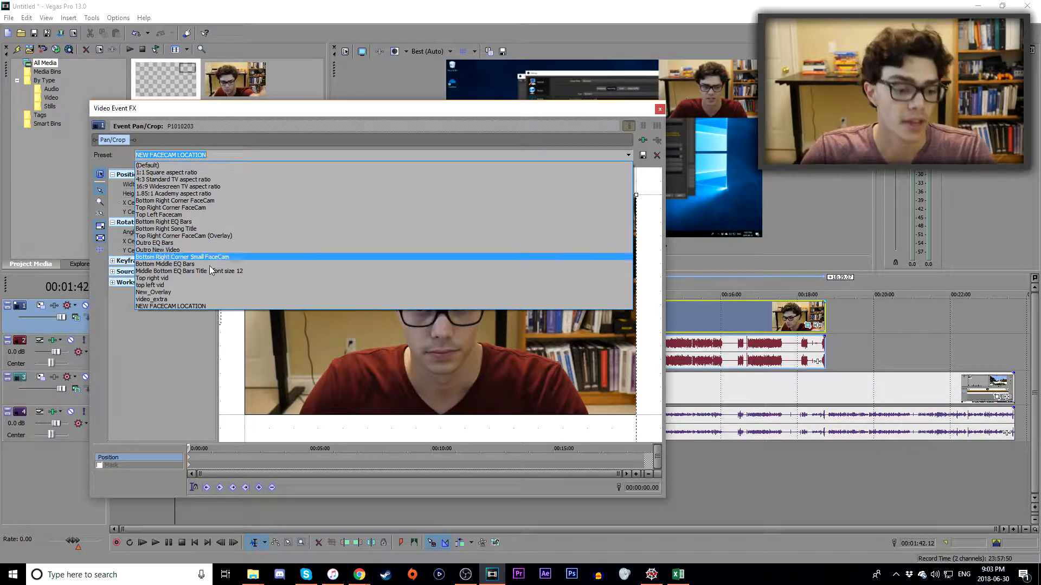
left_click(184, 165)
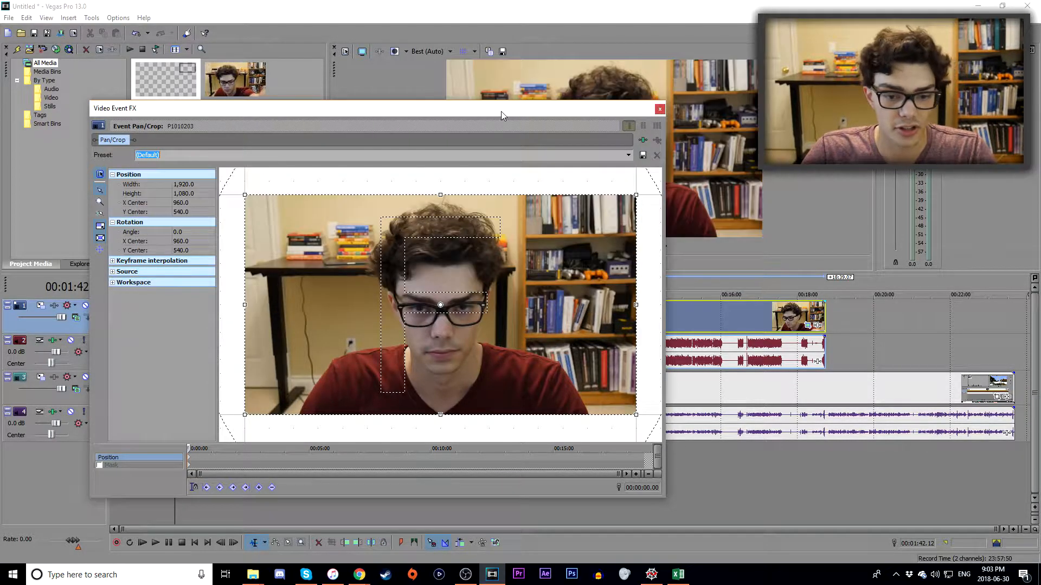
left_click_drag(501, 112, 461, 153)
left_click_drag(531, 154, 514, 233)
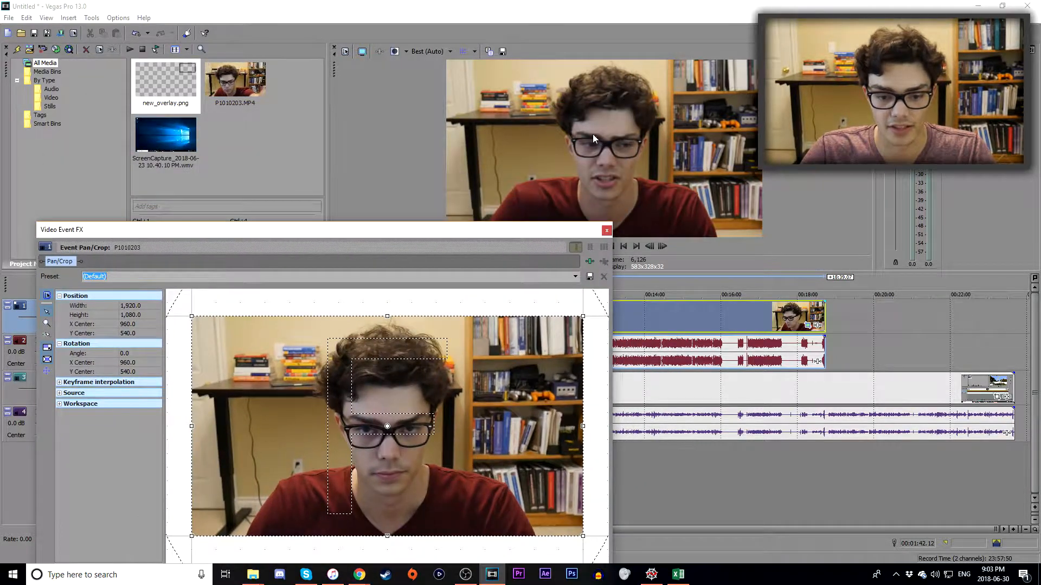
left_click(575, 277)
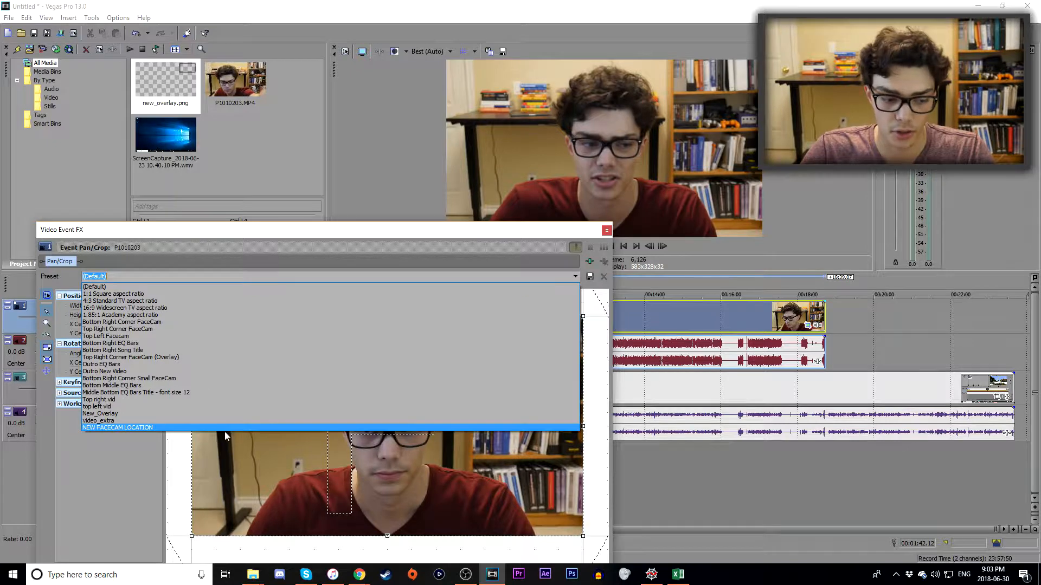
left_click(223, 428)
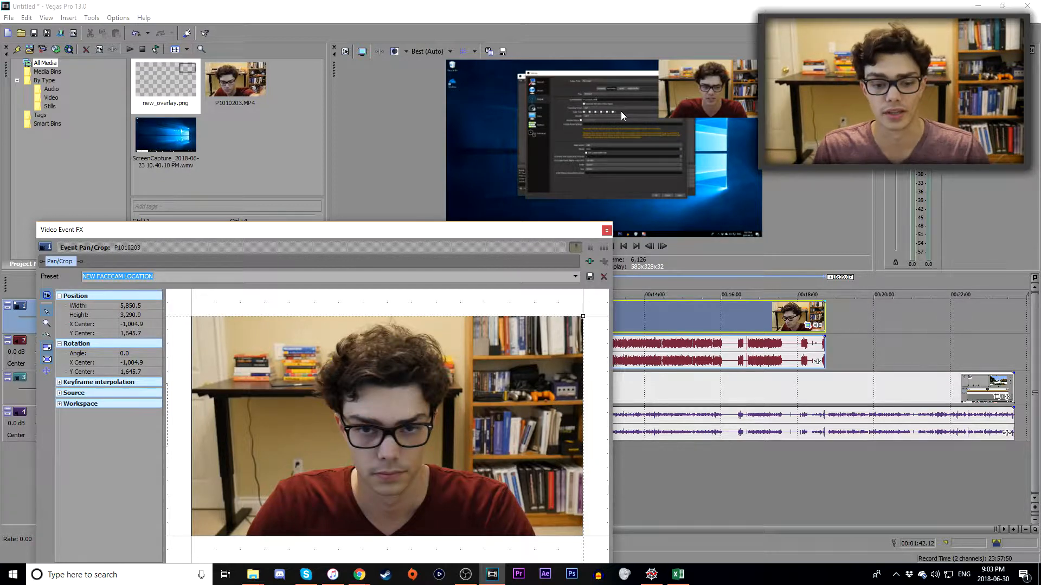
Apply the New_Overlay preset to the face-cam clip and close the Pan/Crop window.
left_click(579, 277)
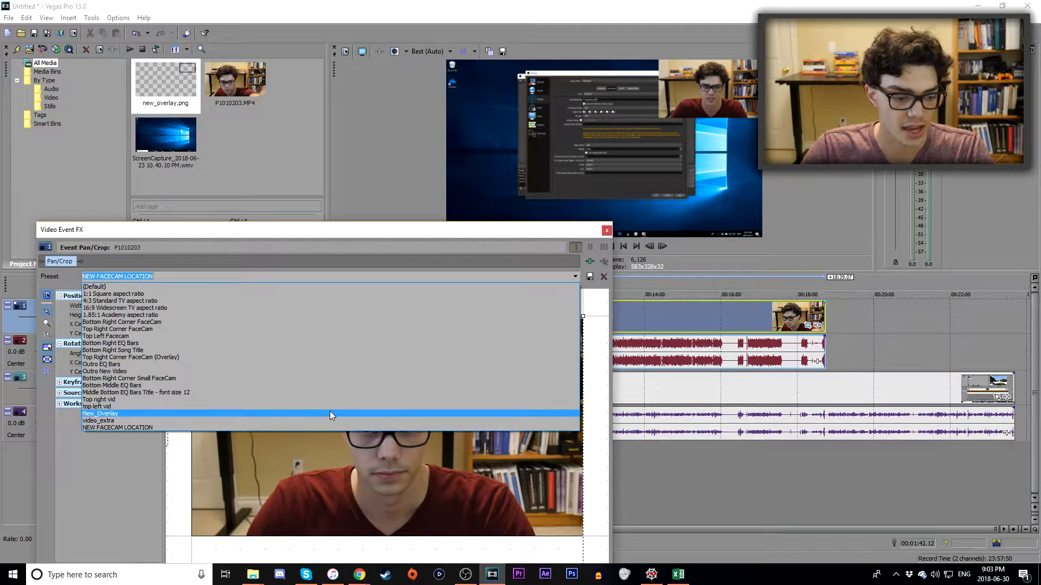
left_click(330, 412)
left_click(607, 231)
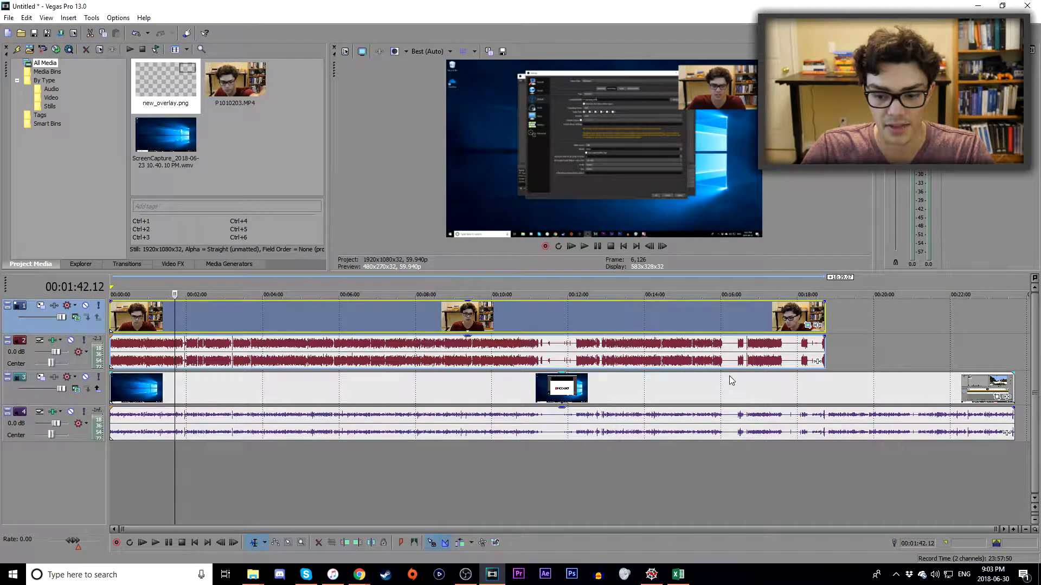
Insert a new video track above the face-cam track.
left_click(870, 314)
right_click(870, 316)
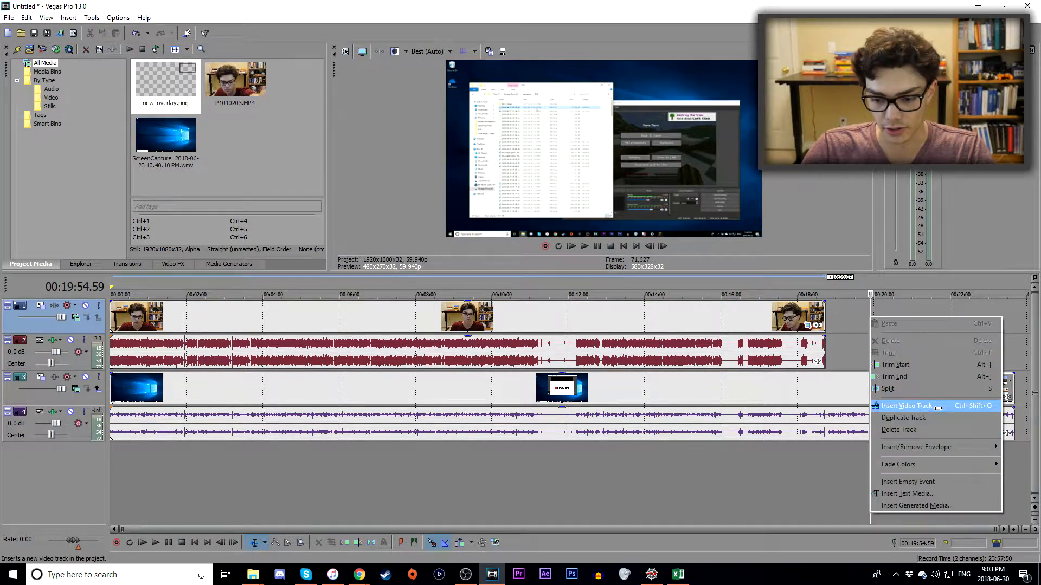
left_click(906, 406)
Place new_overlay.png on the new track across the face-cam clip's full length and preview the composite around 00:10:38.
left_click(302, 311)
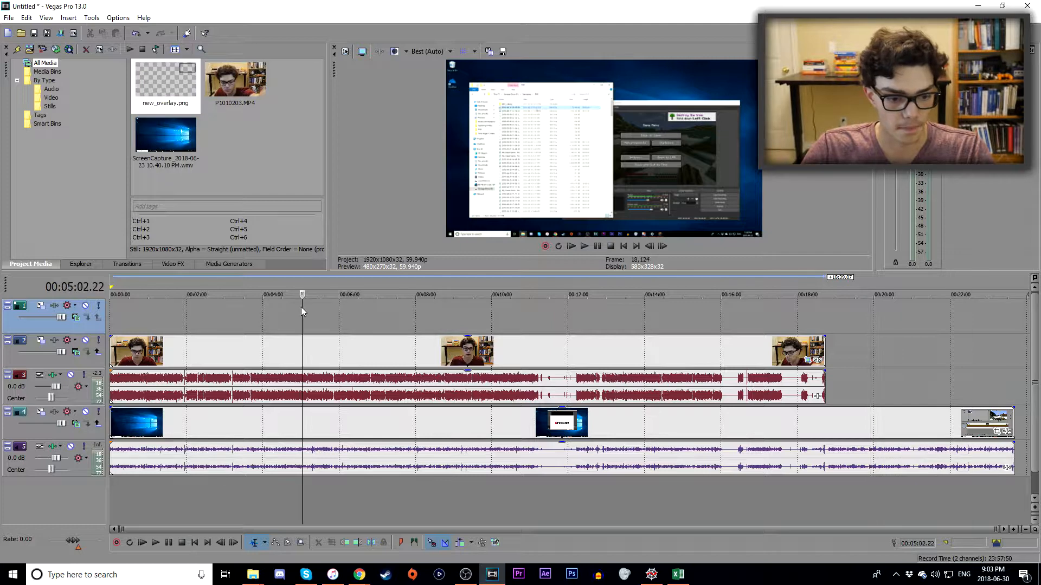
left_click_drag(166, 81, 825, 327)
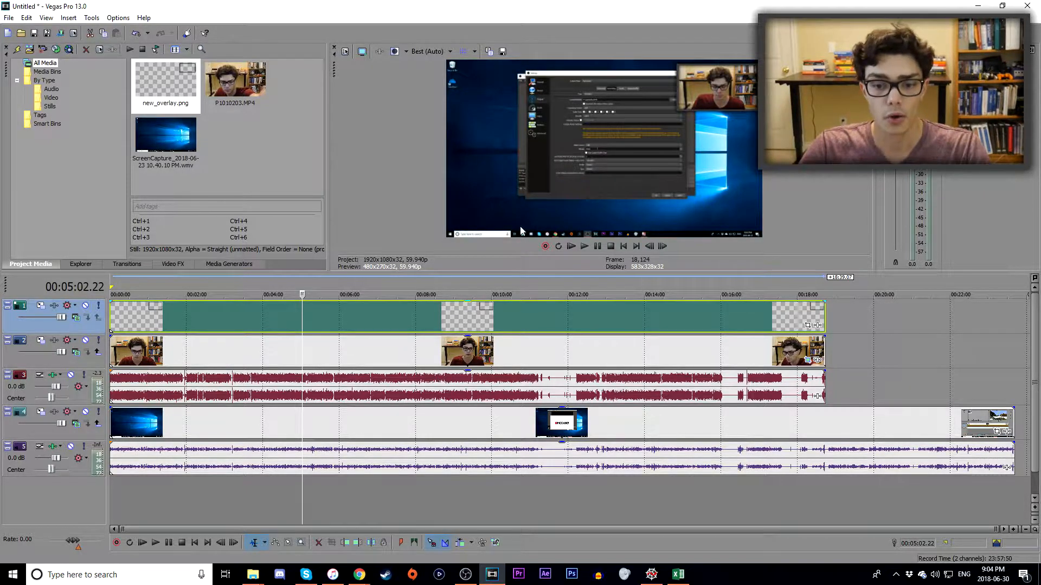
left_click(516, 363)
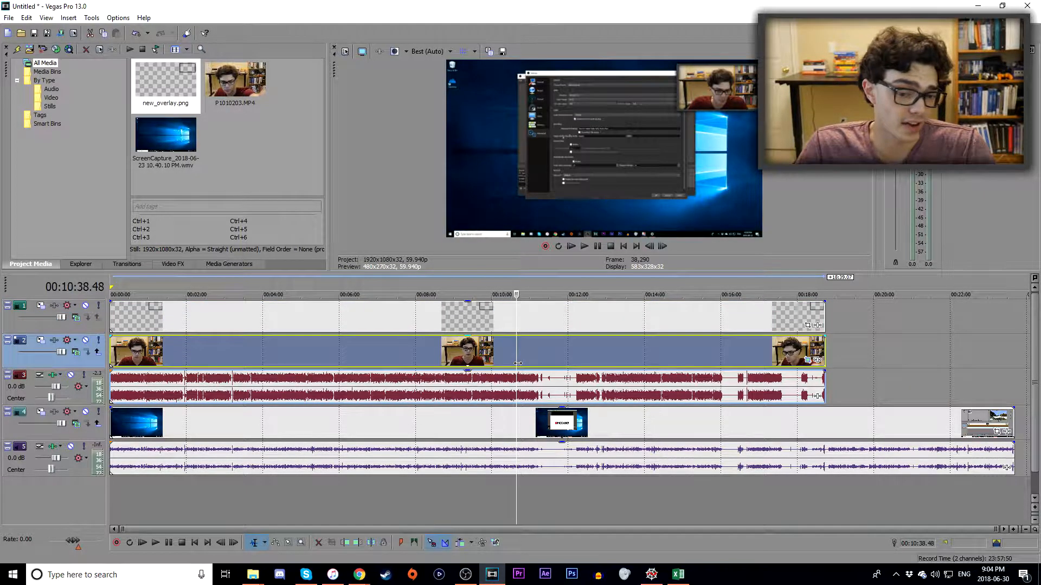